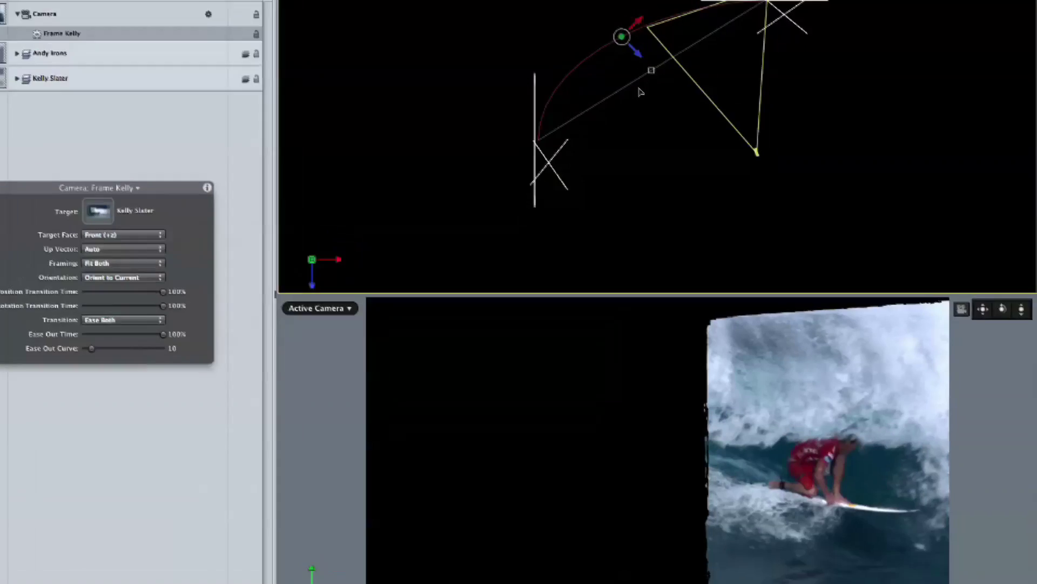
- Switch to Perspective view, preview the Andy Irons-to-Kelly Slater camera move, and move the Frame Kelly HUD aside
{"action": "key", "text": "ctrl+p"}
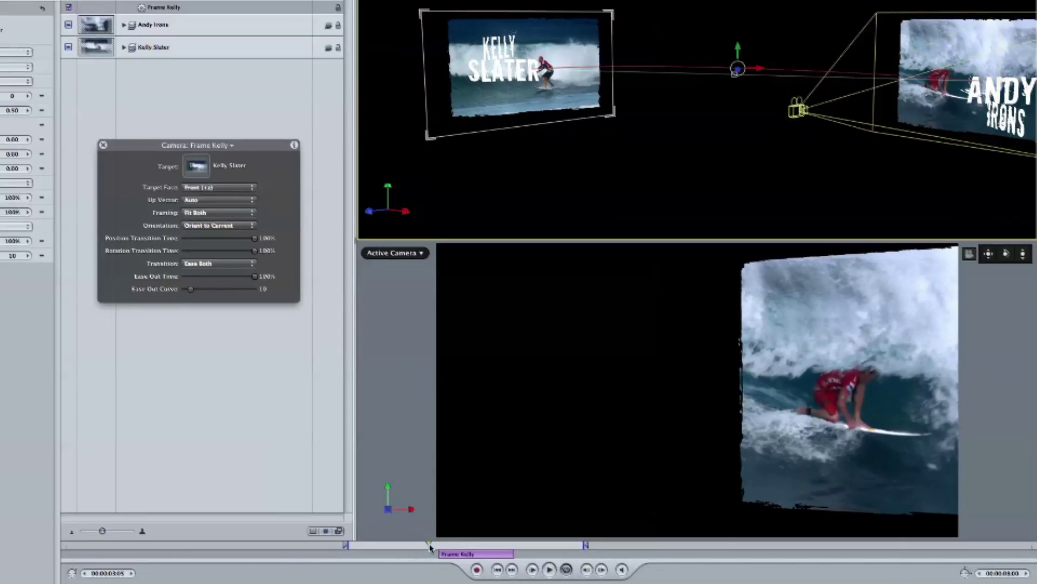
{"action": "mouse_move", "coordinate": [519, 549]}
{"action": "left_mouse_down"}
{"action": "mouse_move", "coordinate": [447, 546]}
{"action": "mouse_move", "coordinate": [514, 548]}
{"action": "left_mouse_up"}
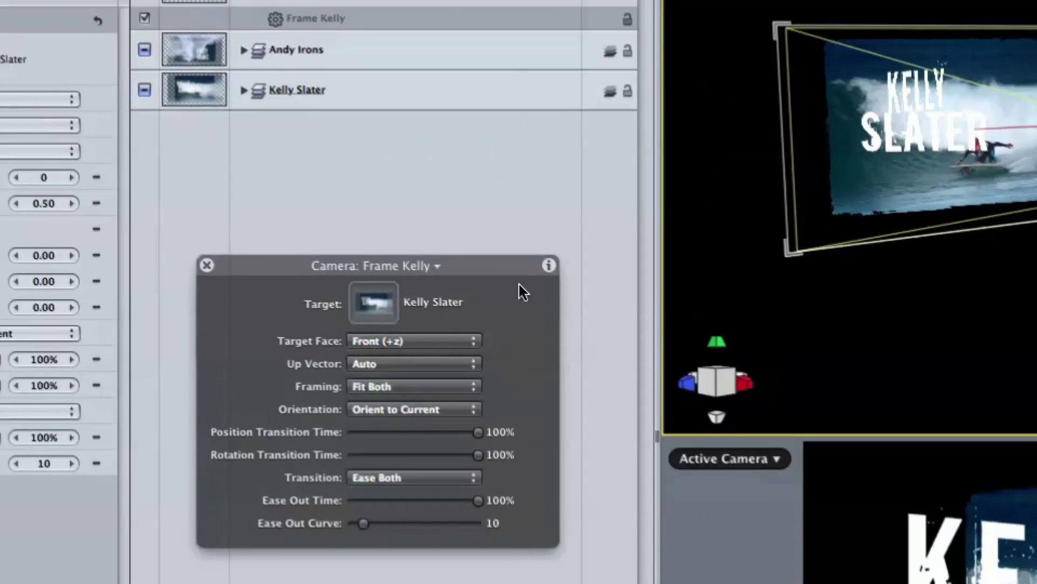
{"action": "left_click_drag", "start_coordinate": [491, 261], "coordinate": [494, 184]}
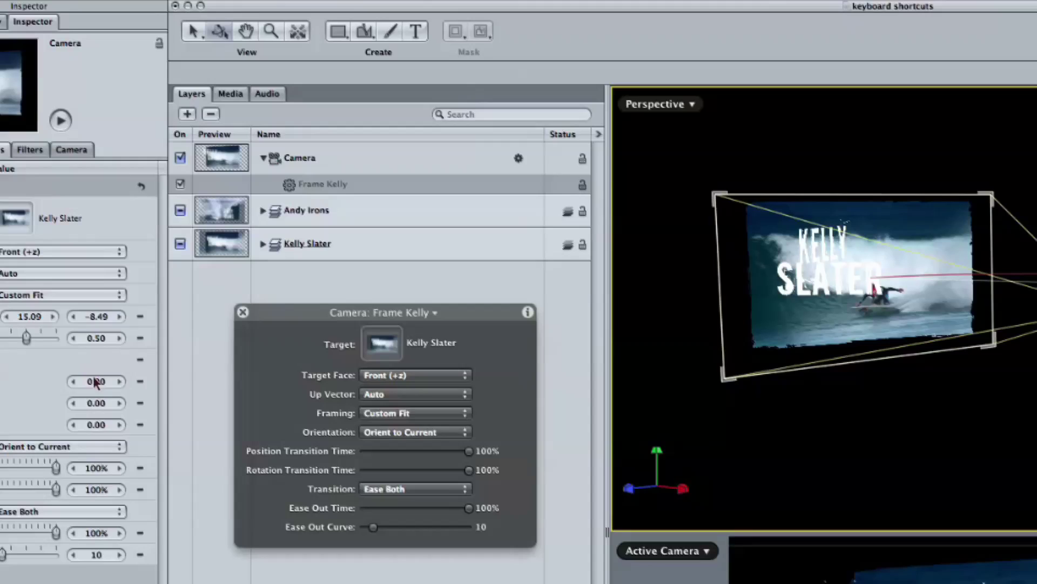
- Zero Frame Kelly's Path Offset X, then set its Framing Offset Y to 0 and X to about 270
{"action": "left_click_drag", "start_coordinate": [302, 438], "coordinate": [308, 439]}
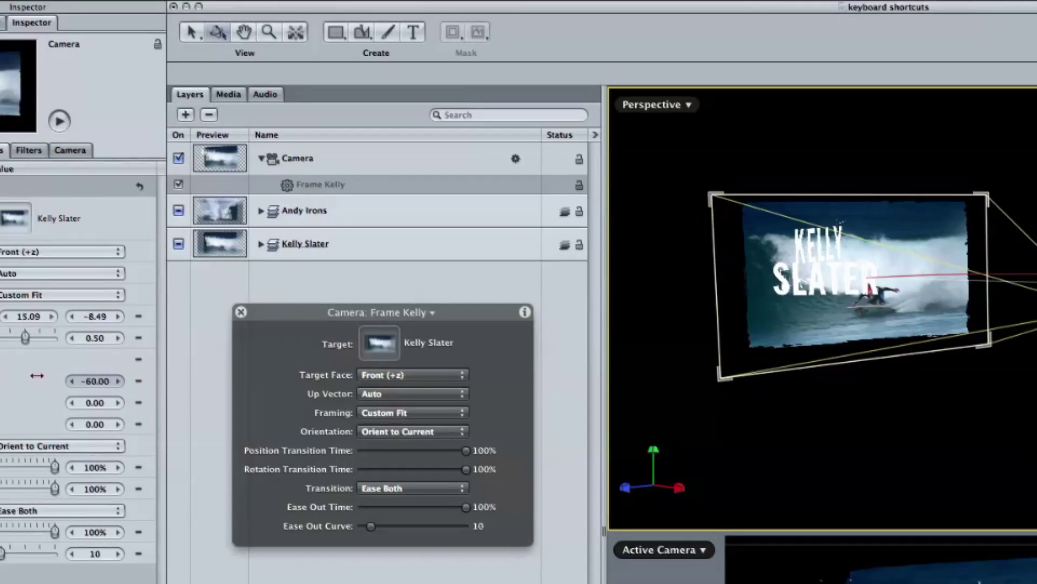
{"action": "left_click_drag", "start_coordinate": [38, 381], "coordinate": [84, 434]}
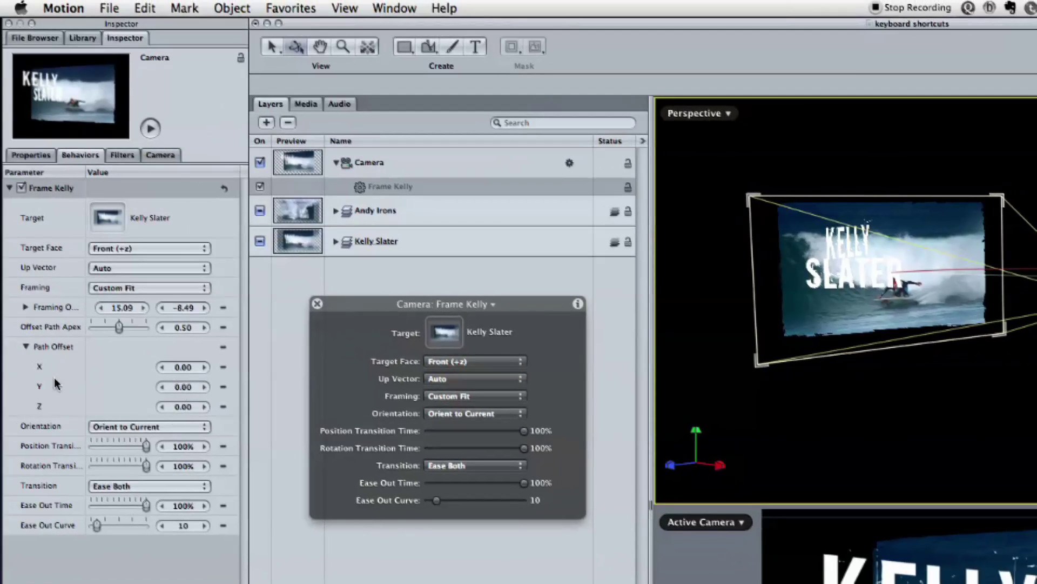
{"action": "left_click", "coordinate": [25, 307]}
{"action": "mouse_move", "coordinate": [179, 351]}
{"action": "left_mouse_down"}
{"action": "mouse_move", "coordinate": [165, 347]}
{"action": "mouse_move", "coordinate": [184, 349]}
{"action": "left_mouse_up"}
{"action": "left_click", "coordinate": [185, 349]}
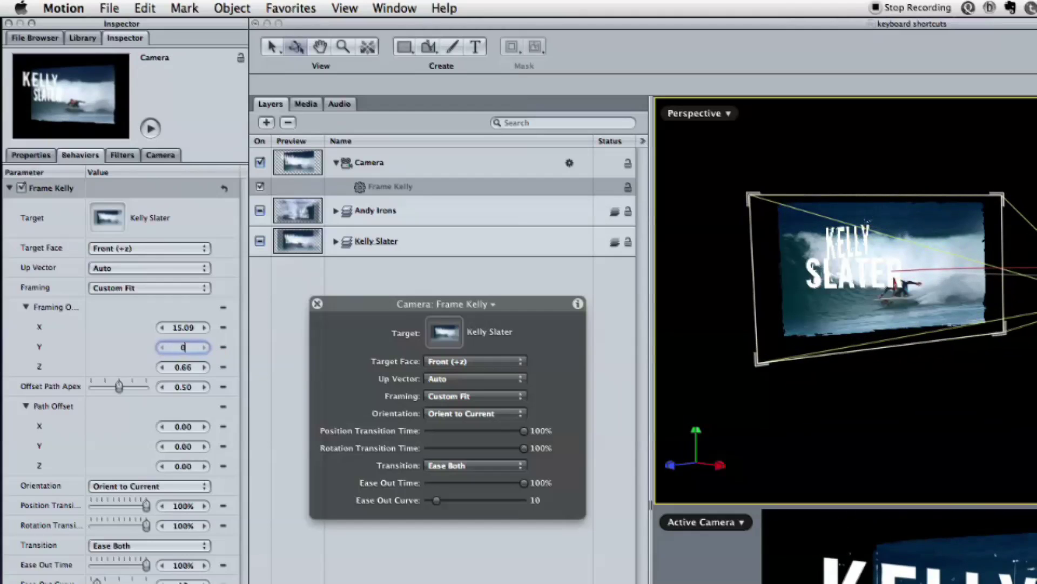
{"action": "type", "text": "0"}
{"action": "key", "text": "Return"}
{"action": "left_click_drag", "start_coordinate": [182, 327], "coordinate": [394, 346]}
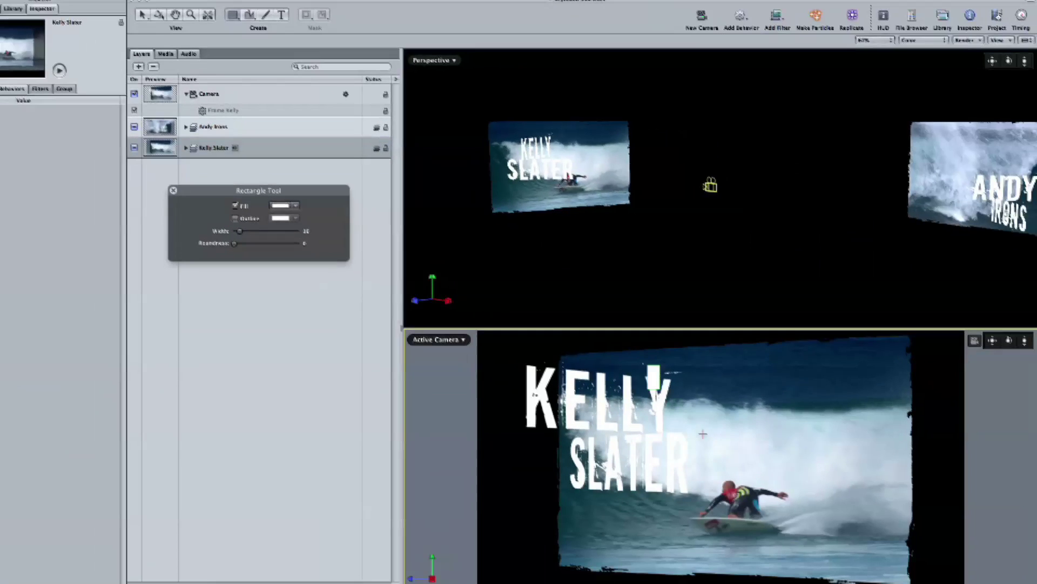
- Draw a white rectangle over the Kelly Slater clip and assign it as the Frame Kelly target
{"action": "mouse_move", "coordinate": [647, 363]}
{"action": "left_mouse_down"}
{"action": "mouse_move", "coordinate": [783, 504]}
{"action": "mouse_move", "coordinate": [796, 571]}
{"action": "left_mouse_up"}
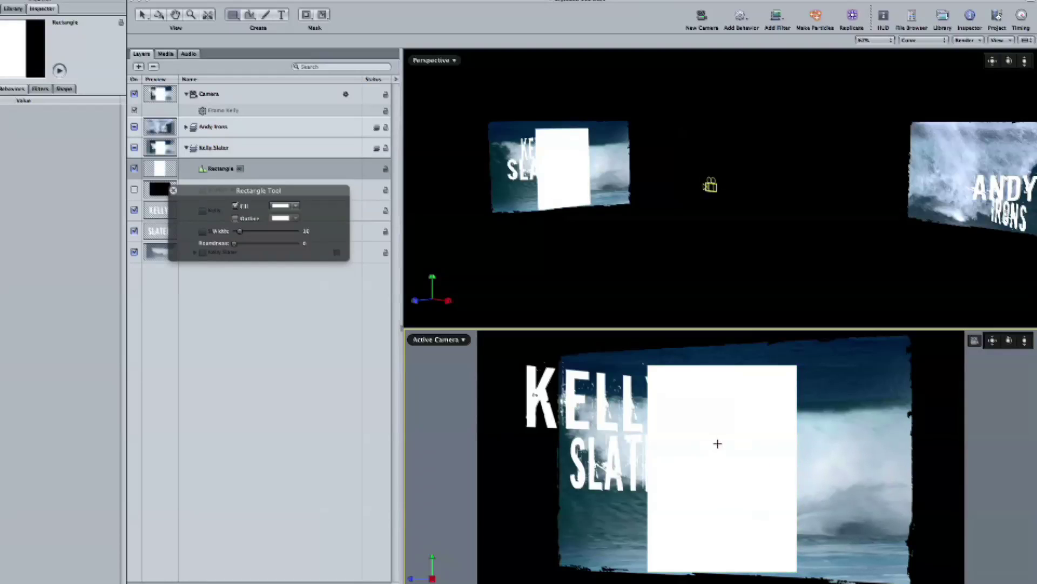
{"action": "key", "text": "s"}
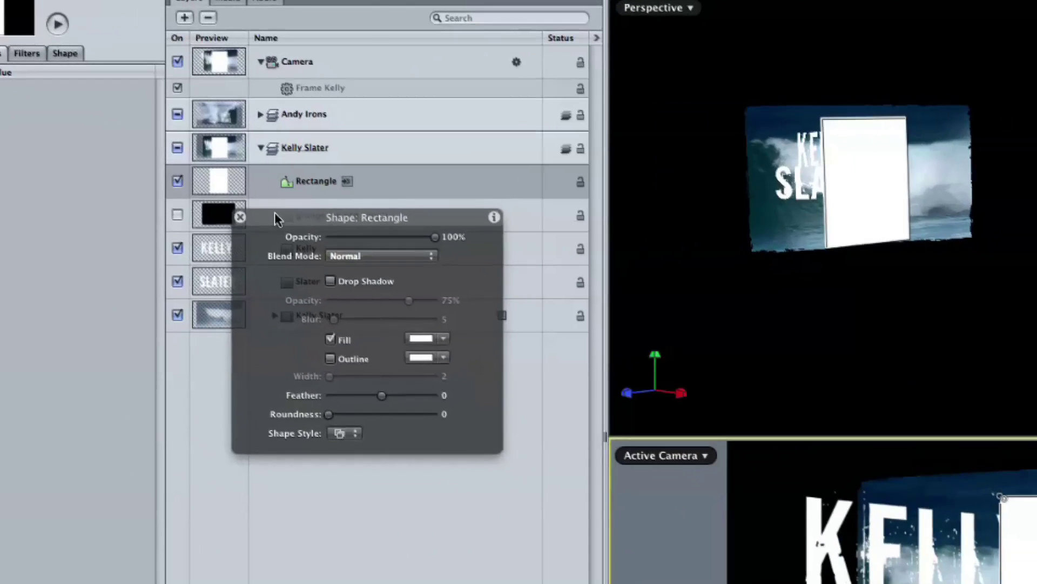
{"action": "left_click_drag", "start_coordinate": [195, 187], "coordinate": [207, 227]}
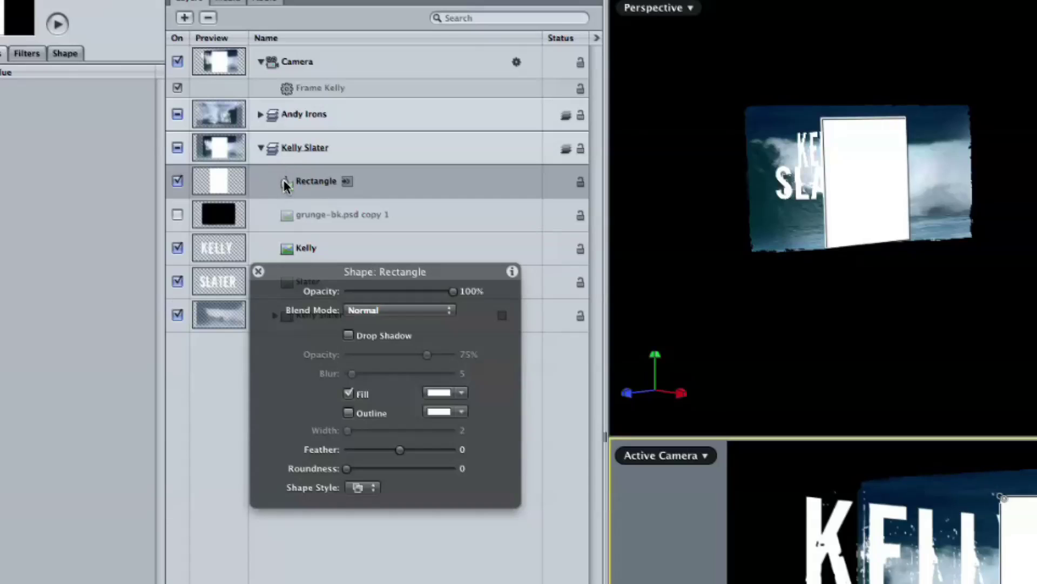
{"action": "left_click_drag", "start_coordinate": [286, 177], "coordinate": [296, 95]}
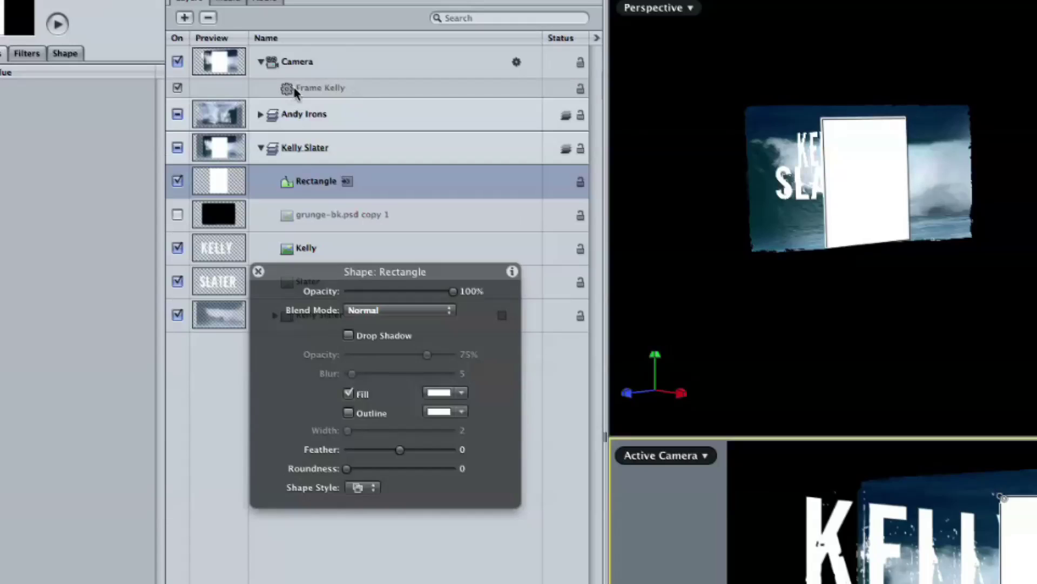
{"action": "left_click_drag", "start_coordinate": [318, 269], "coordinate": [284, 322]}
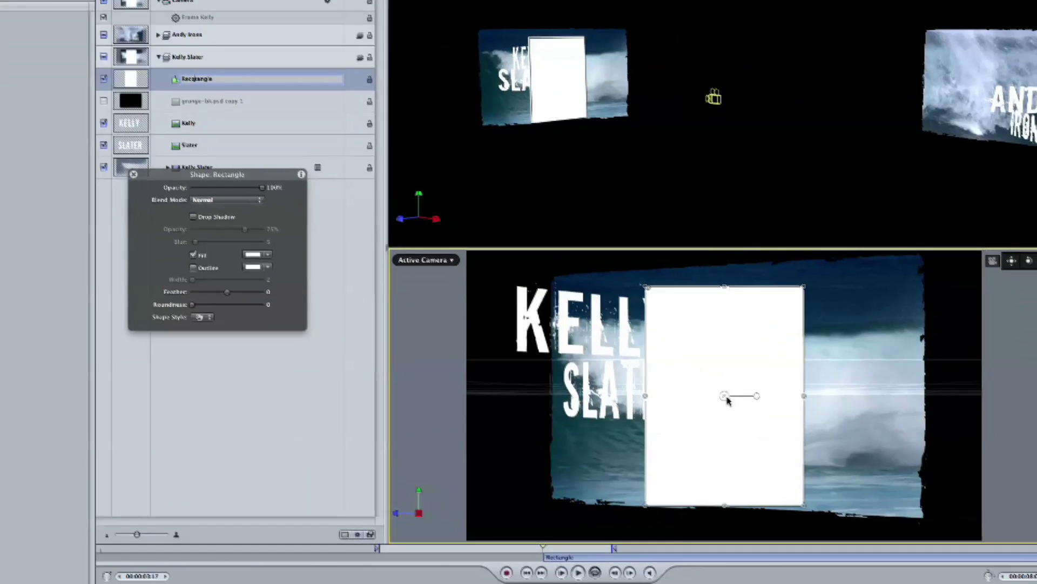
- Switch the rectangle off and slide it sideways and in depth using its 3D transform handles
{"action": "key", "text": "q"}
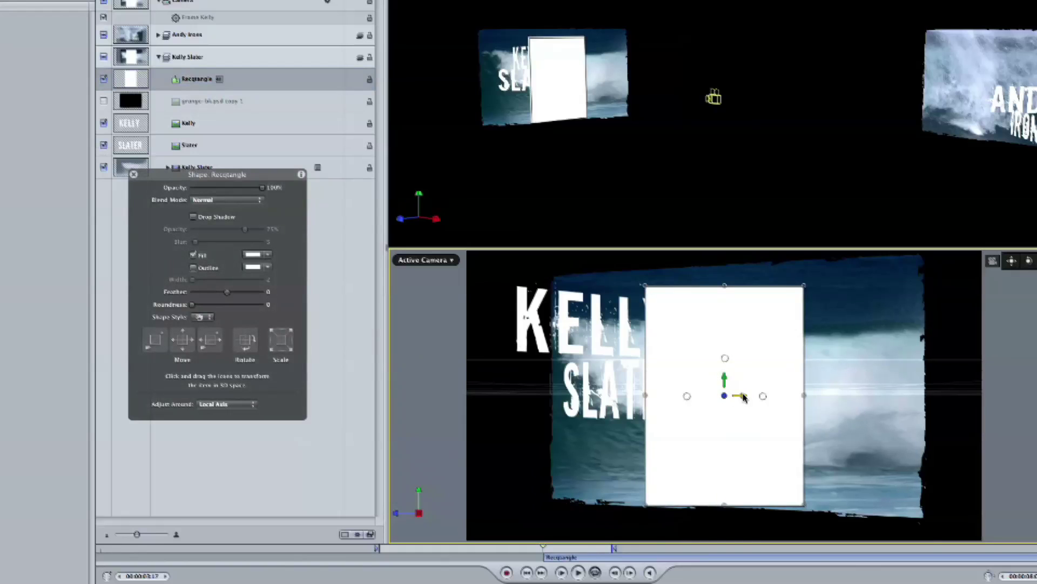
{"action": "mouse_move", "coordinate": [743, 397]}
{"action": "left_mouse_down"}
{"action": "mouse_move", "coordinate": [616, 390]}
{"action": "mouse_move", "coordinate": [854, 400]}
{"action": "mouse_move", "coordinate": [608, 391]}
{"action": "mouse_move", "coordinate": [757, 400]}
{"action": "left_mouse_up"}
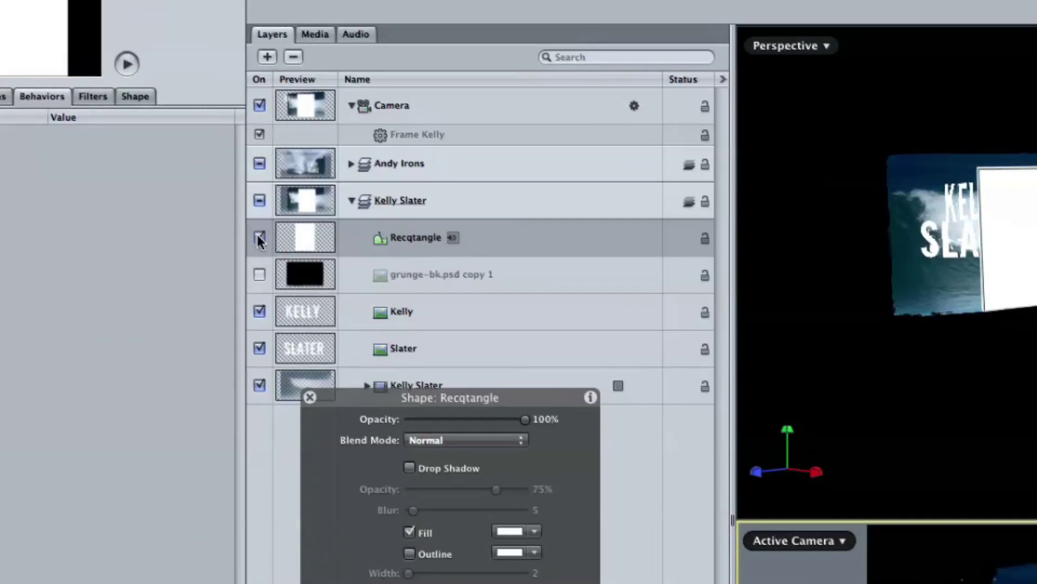
{"action": "left_click", "coordinate": [259, 238]}
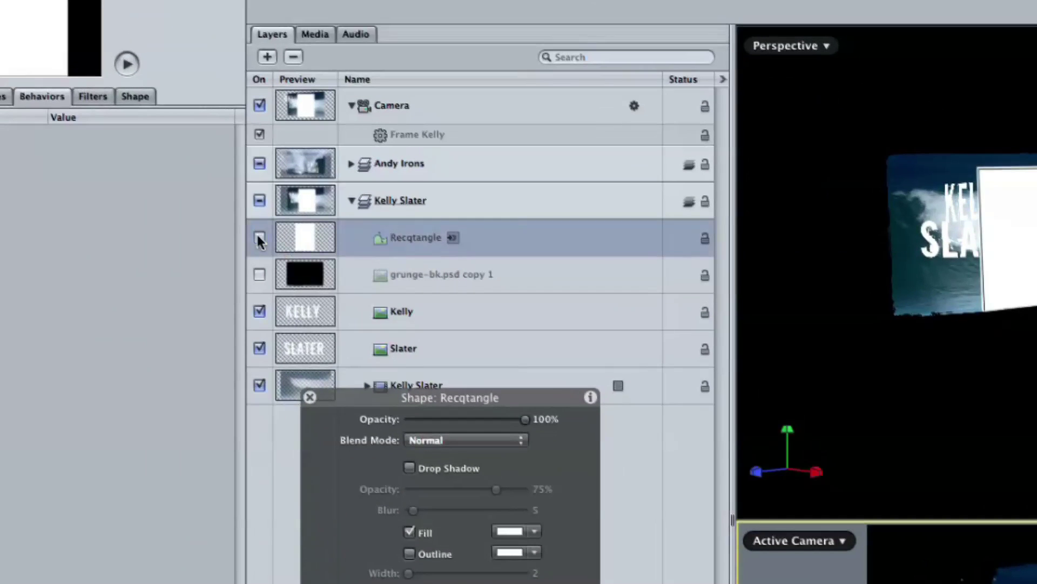
{"action": "left_click_drag", "start_coordinate": [745, 398], "coordinate": [724, 379]}
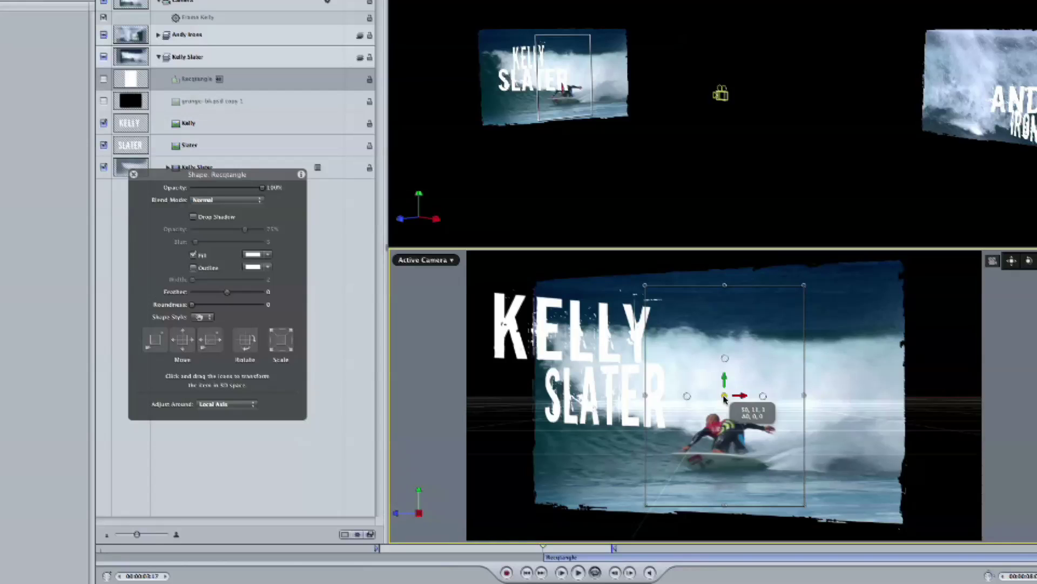
{"action": "left_click_drag", "start_coordinate": [792, 404], "coordinate": [731, 419]}
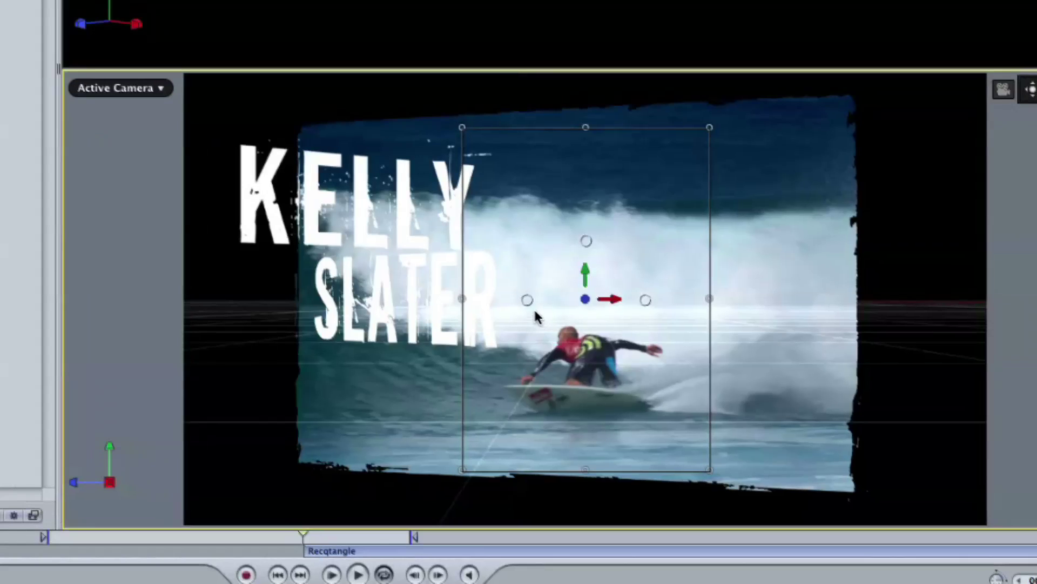
- Rotate the rectangle about its Y axis to roughly 31–37° for an angled framing
{"action": "mouse_move", "coordinate": [529, 306]}
{"action": "left_mouse_down"}
{"action": "mouse_move", "coordinate": [557, 311]}
{"action": "mouse_move", "coordinate": [541, 311]}
{"action": "left_mouse_up"}
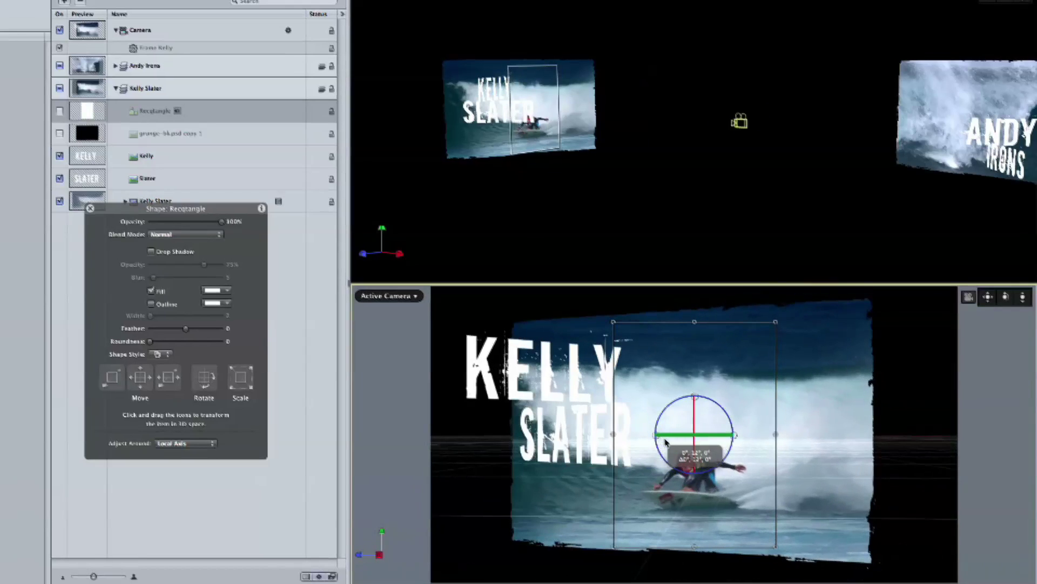
{"action": "left_click_drag", "start_coordinate": [665, 442], "coordinate": [640, 445]}
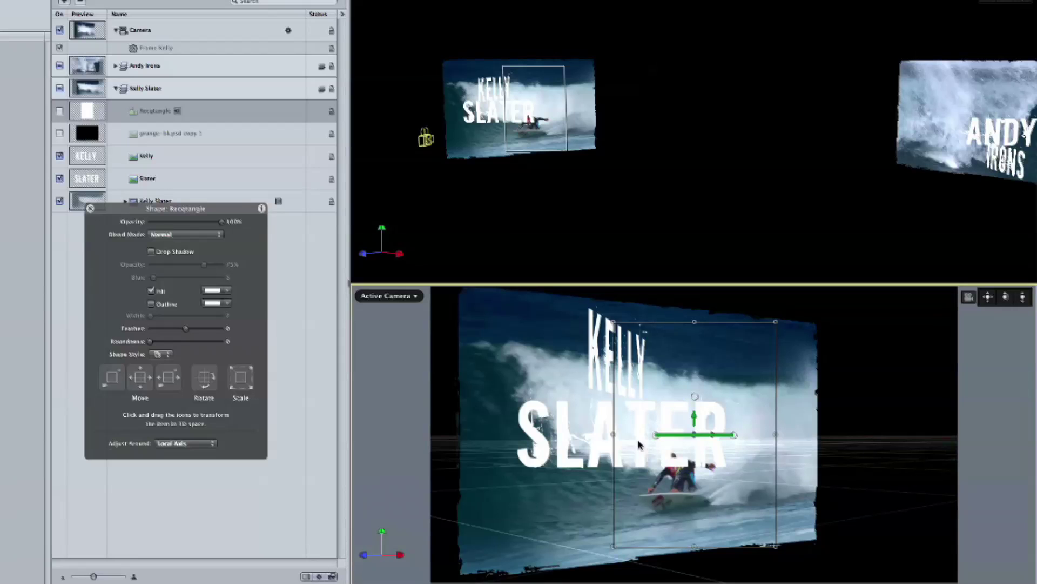
{"action": "left_click_drag", "start_coordinate": [640, 444], "coordinate": [639, 444]}
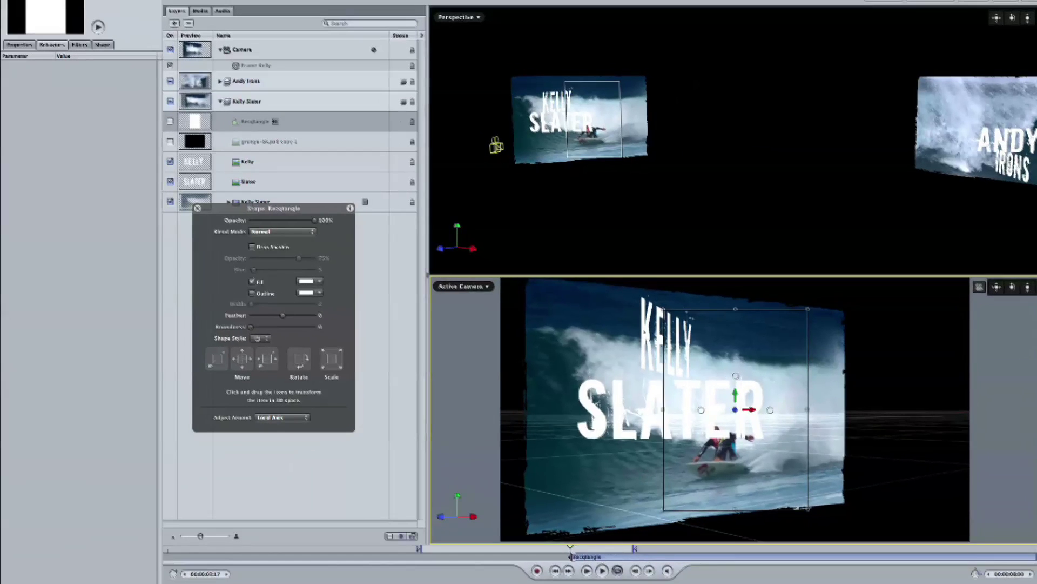
{"action": "left_click", "coordinate": [588, 570]}
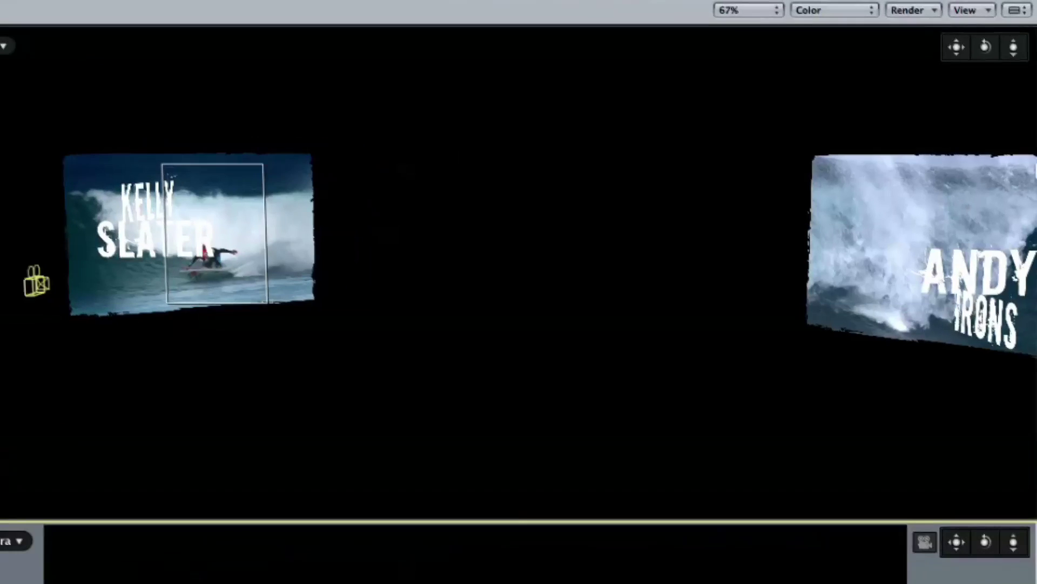
{"action": "key", "text": "q"}
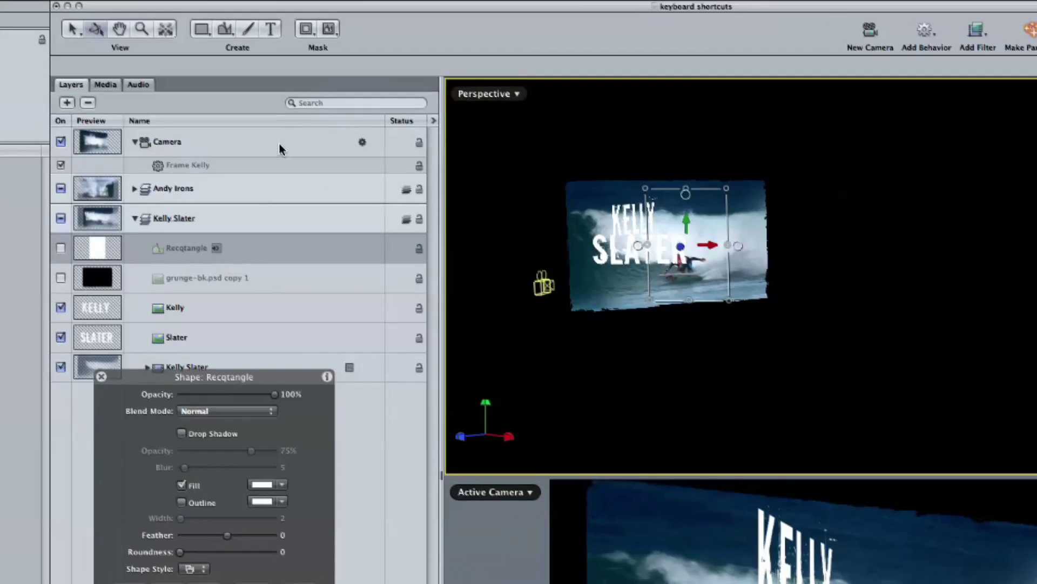
{"action": "left_click", "coordinate": [279, 143]}
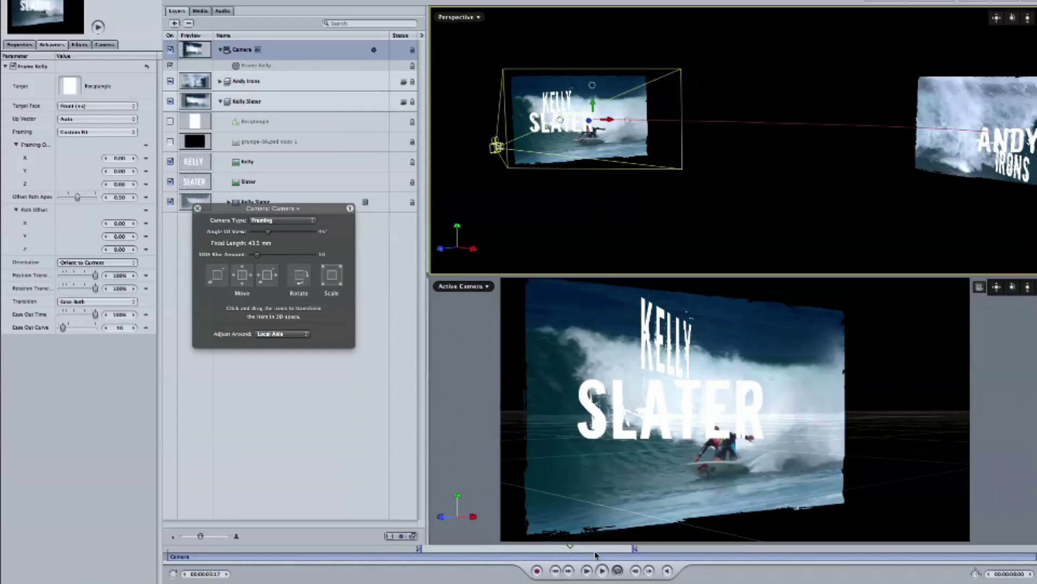
{"action": "left_click", "coordinate": [602, 571]}
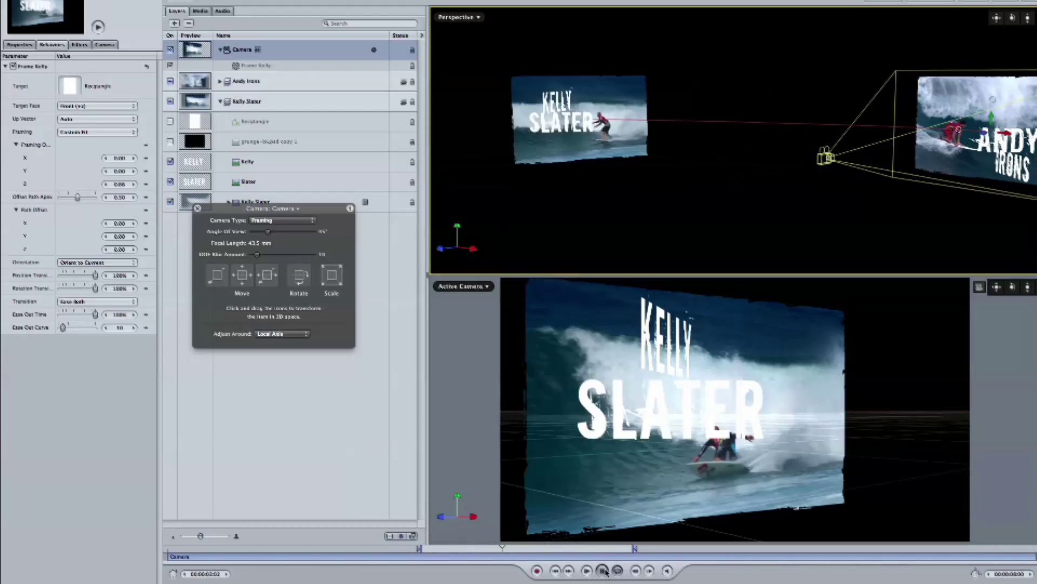
{"action": "left_click", "coordinate": [516, 547]}
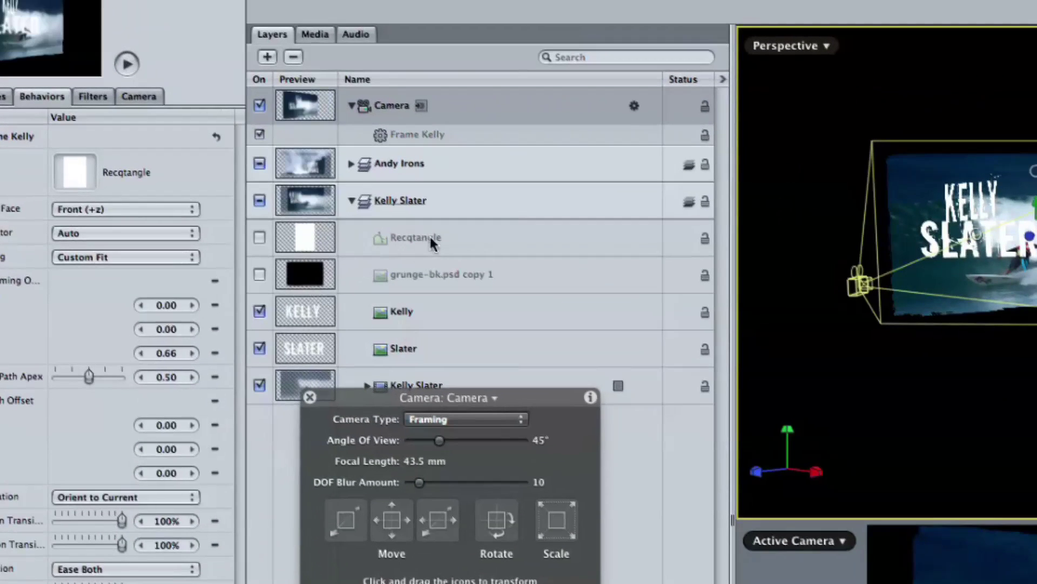
{"action": "left_click", "coordinate": [430, 238]}
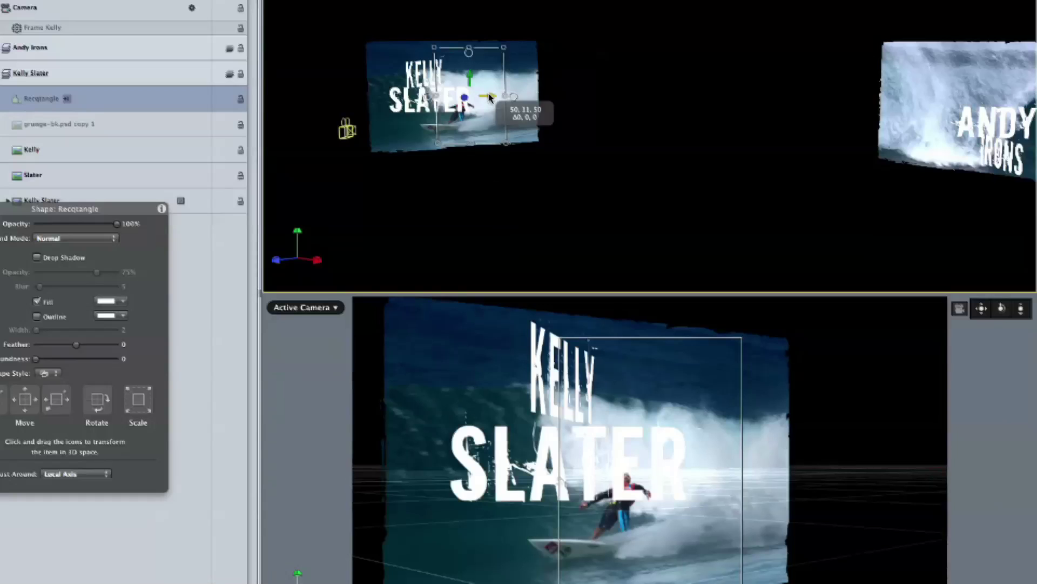
- Slide the hidden rectangle along its X axis to refine the Kelly Slater framing
{"action": "left_click_drag", "start_coordinate": [490, 97], "coordinate": [488, 124]}
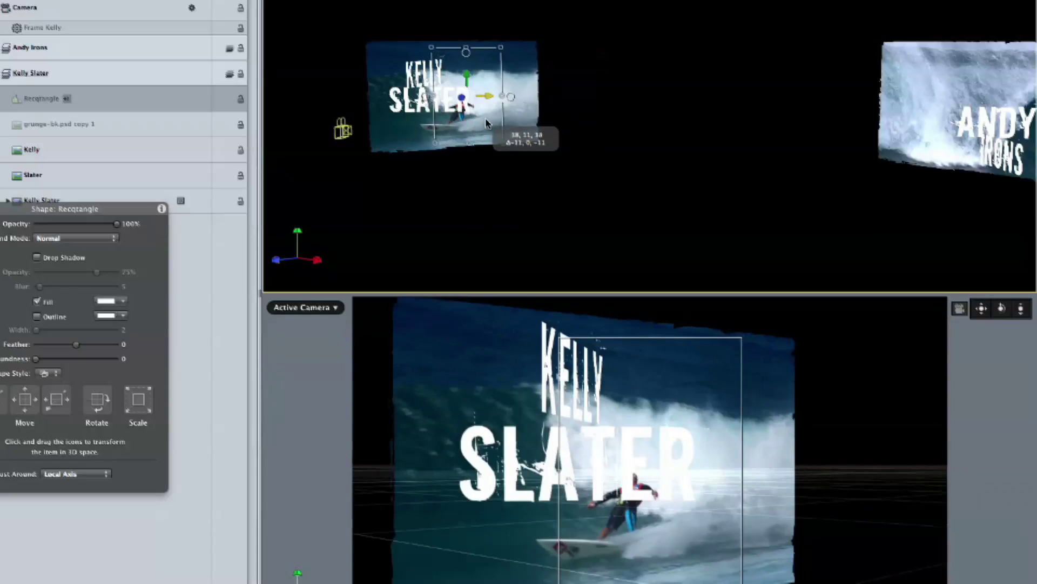